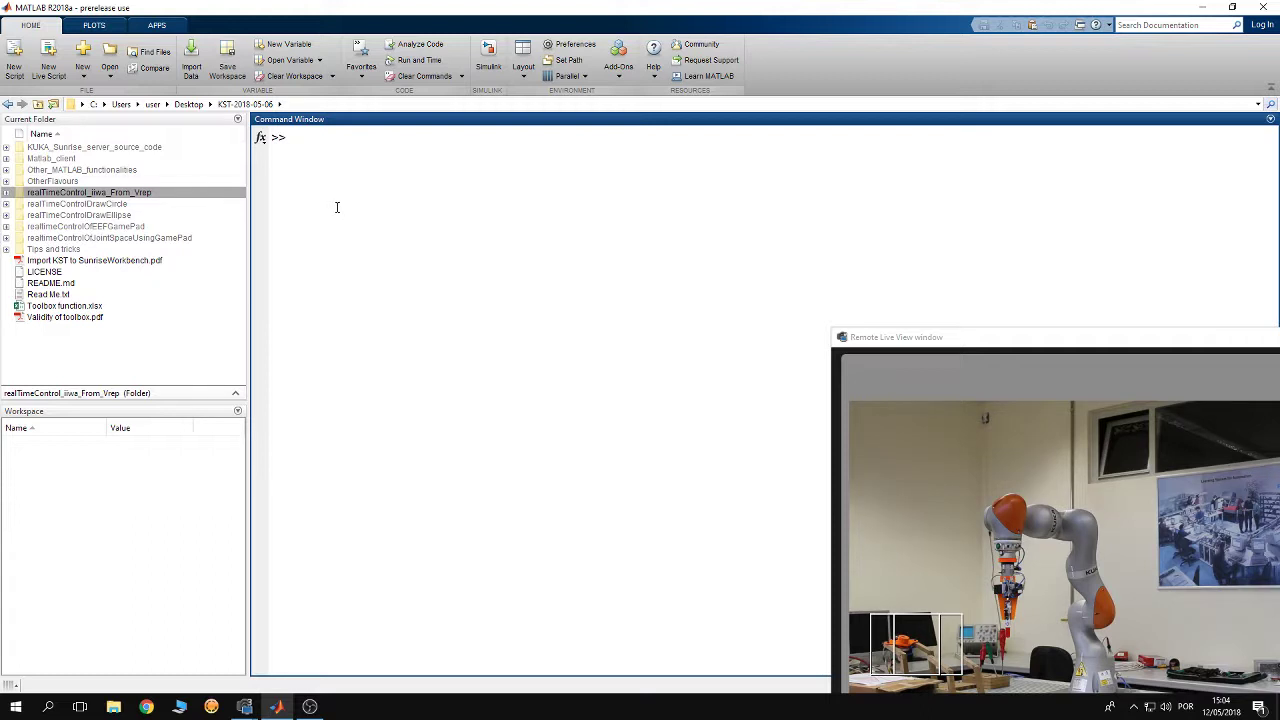
- Make realTimeControl_iiwa_From_Vrep the current folder and open the kuka0_iiwa_vrep.m script for editing
left_click(32, 194)
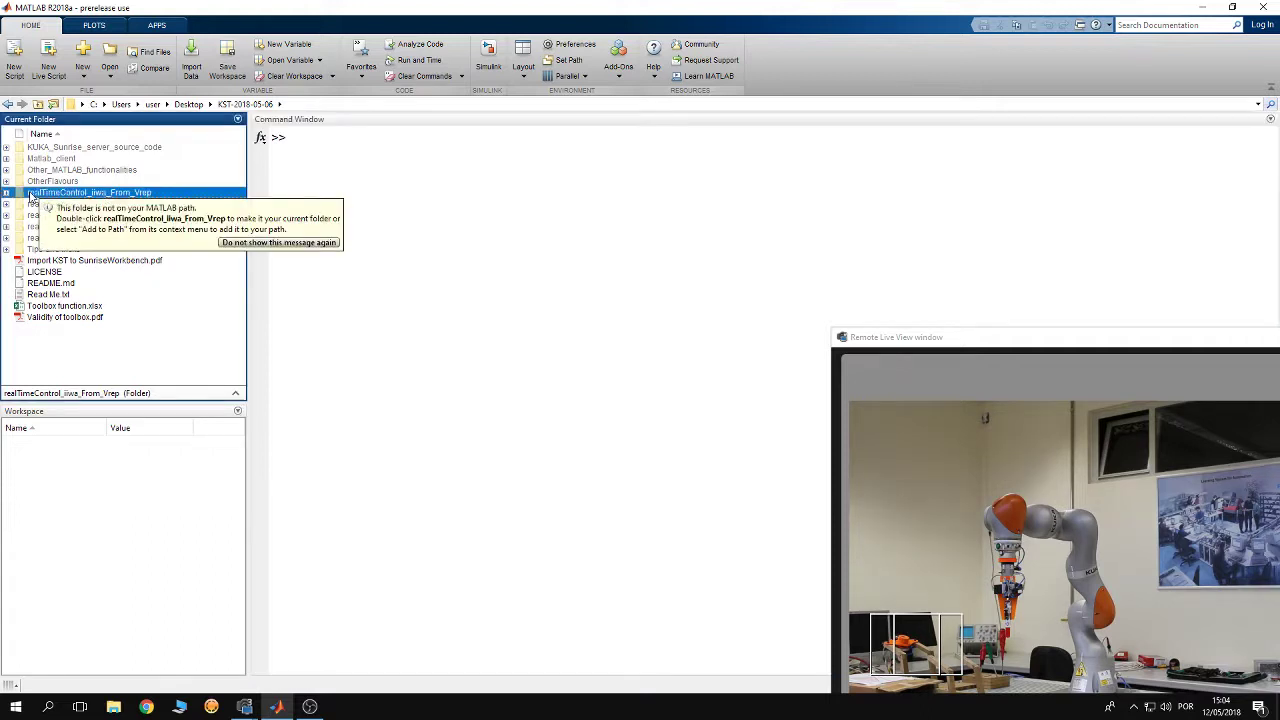
mouse_move(20, 201)
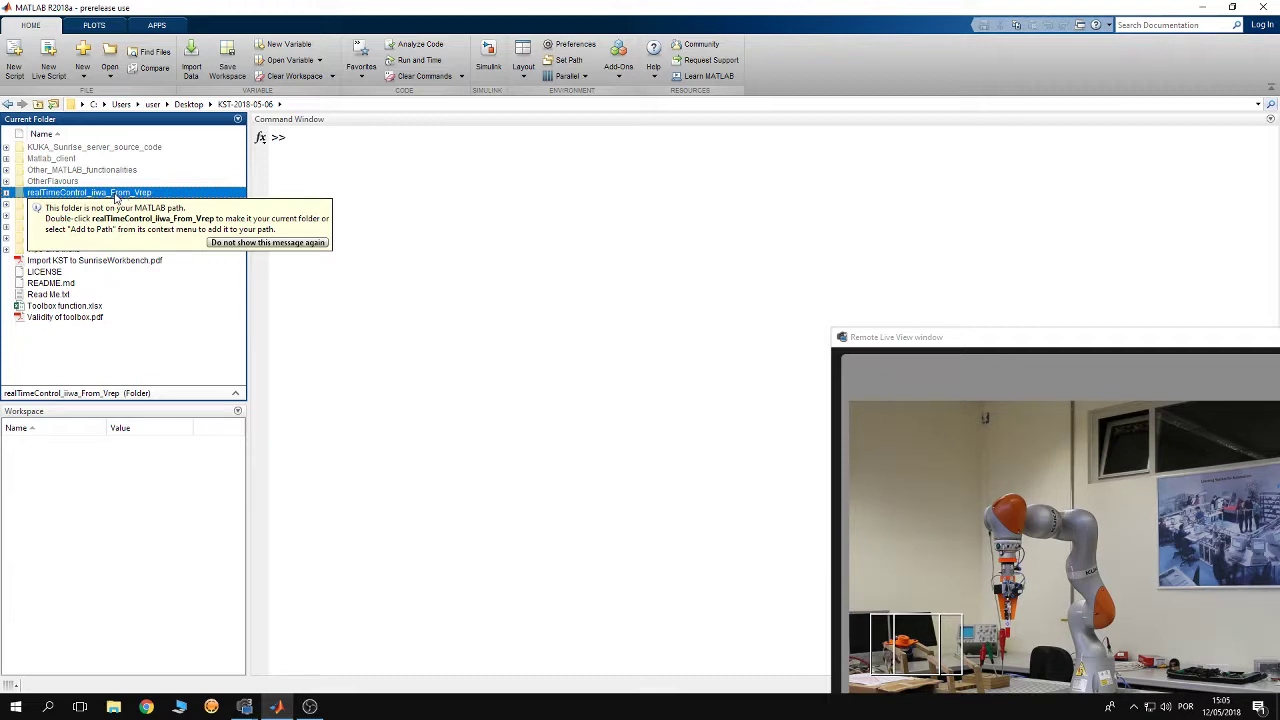
double_click(115, 195)
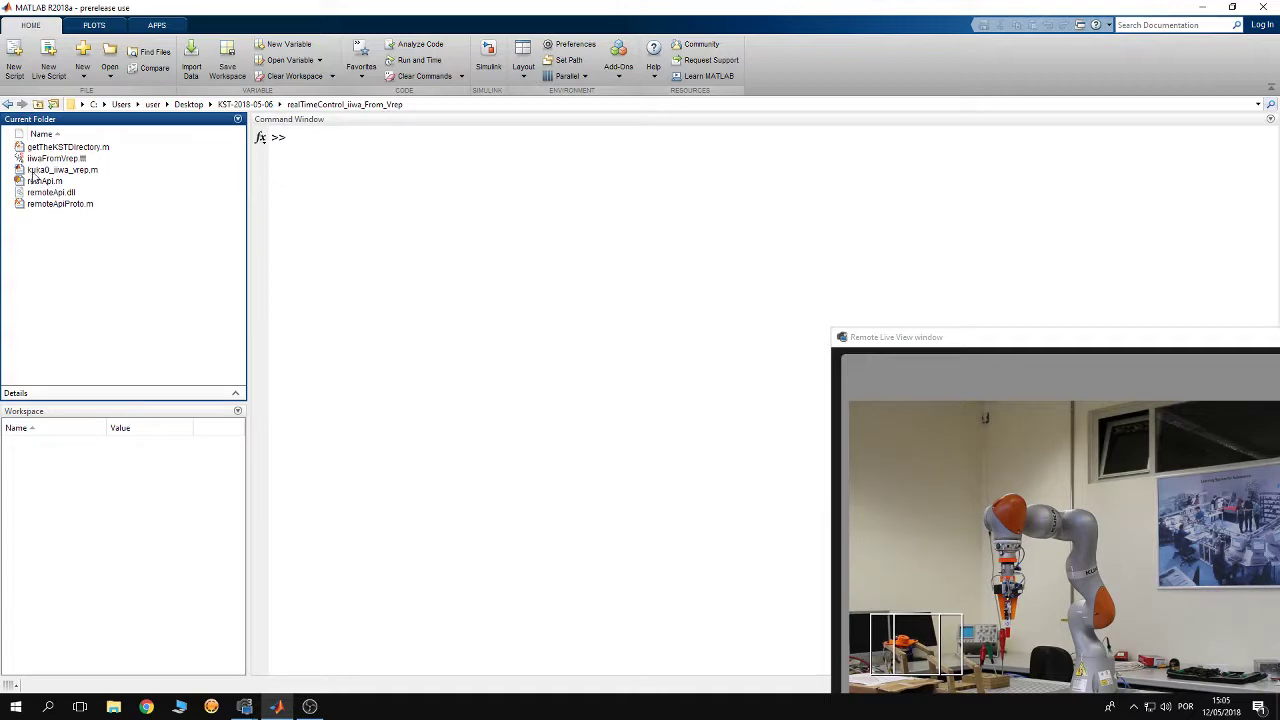
left_click(71, 173)
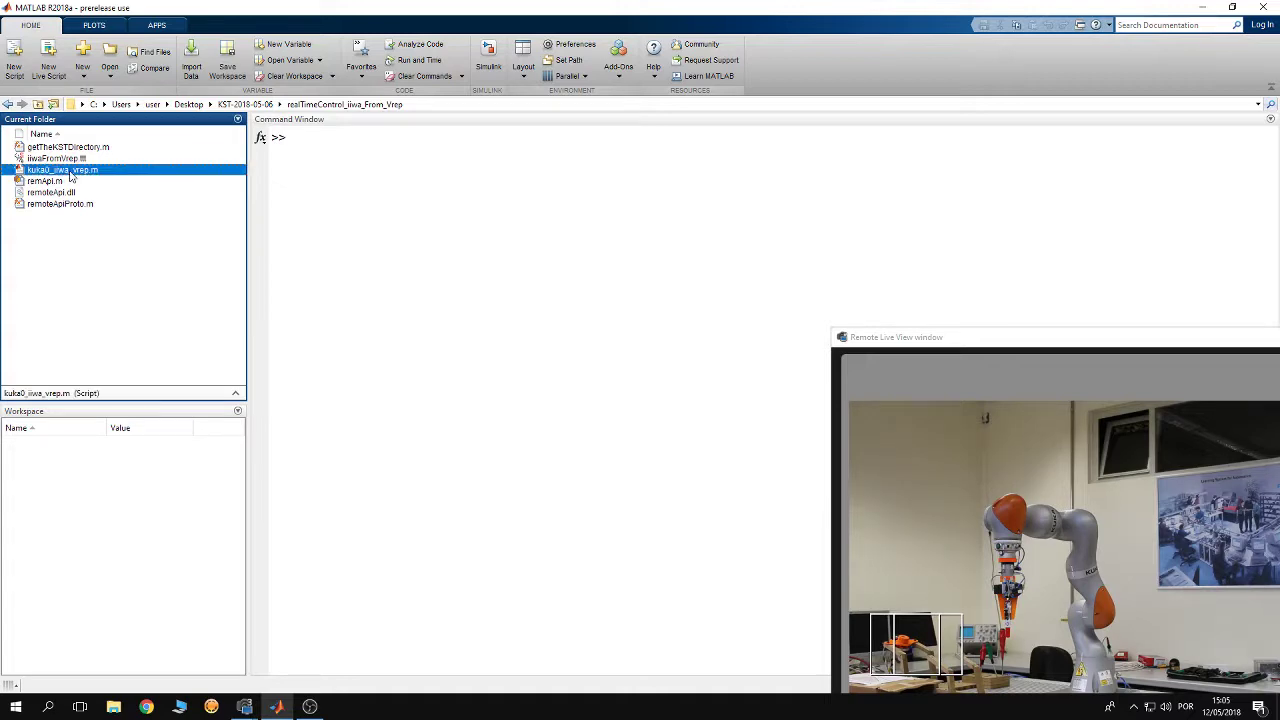
double_click(71, 176)
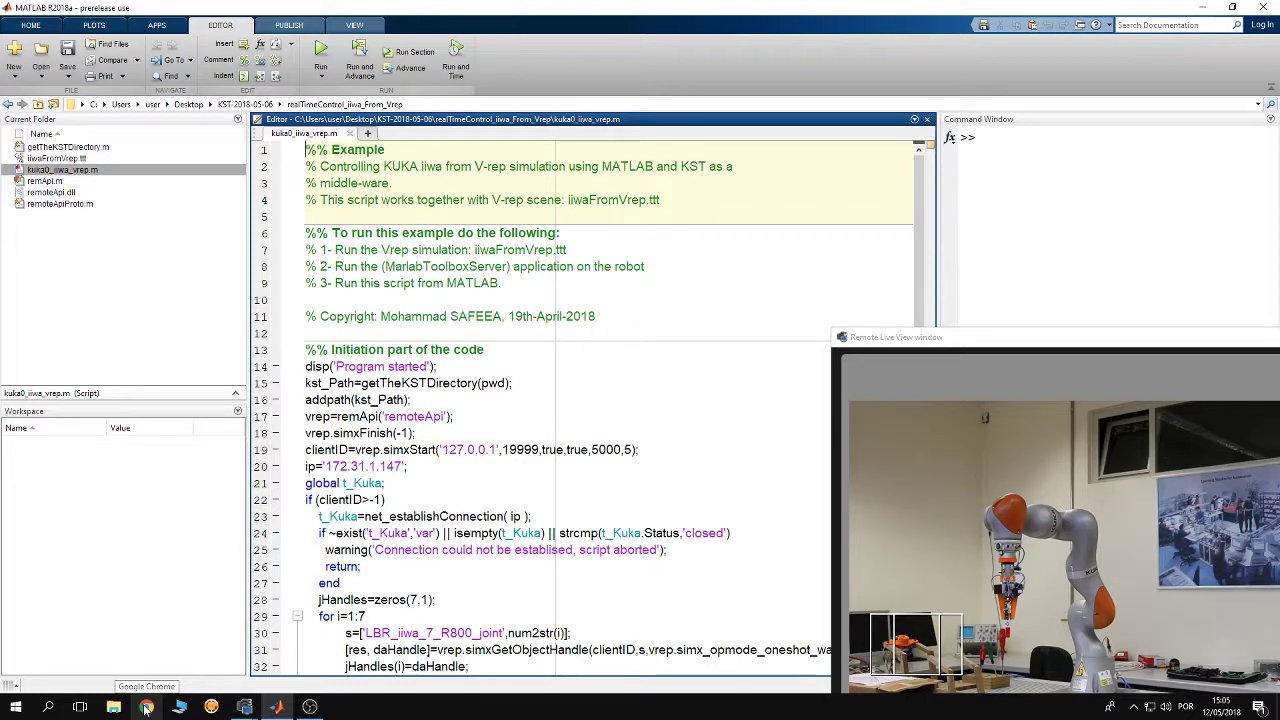
- In Google Chrome, search for "vrep", view the downloads page on the Coppelia Robotics site, and close the browser
left_click(146, 708)
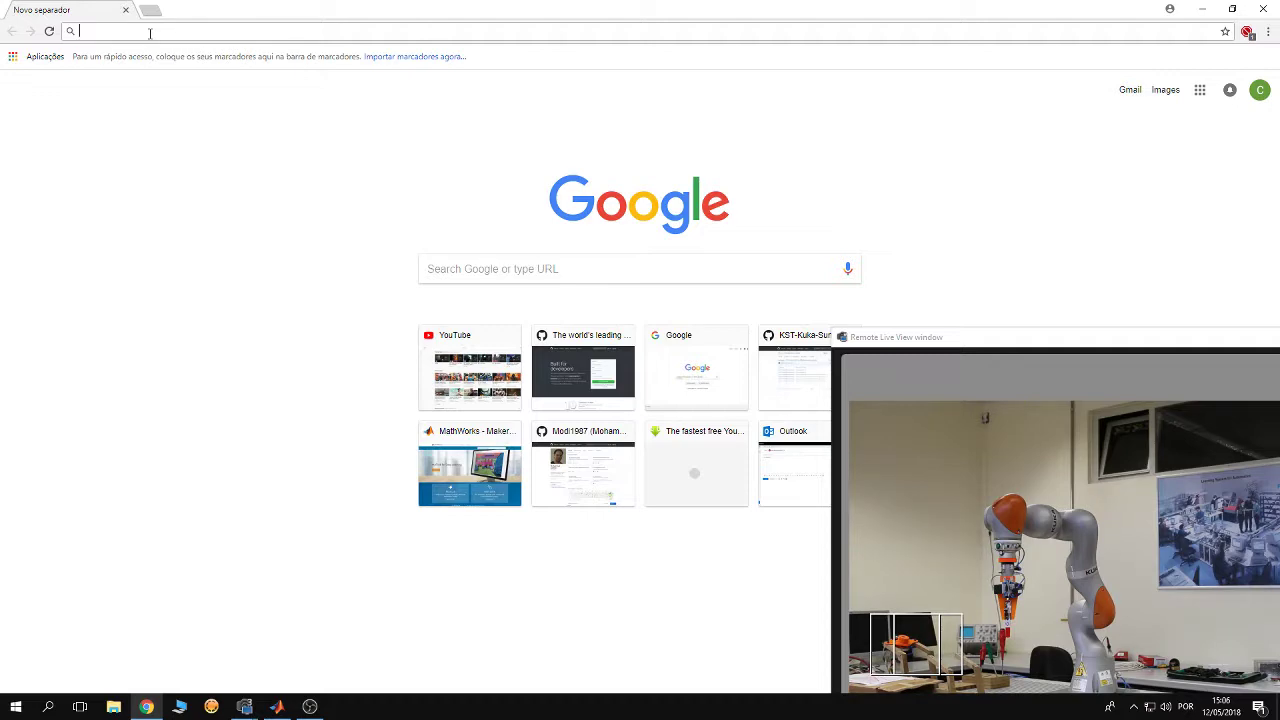
type("vrep")
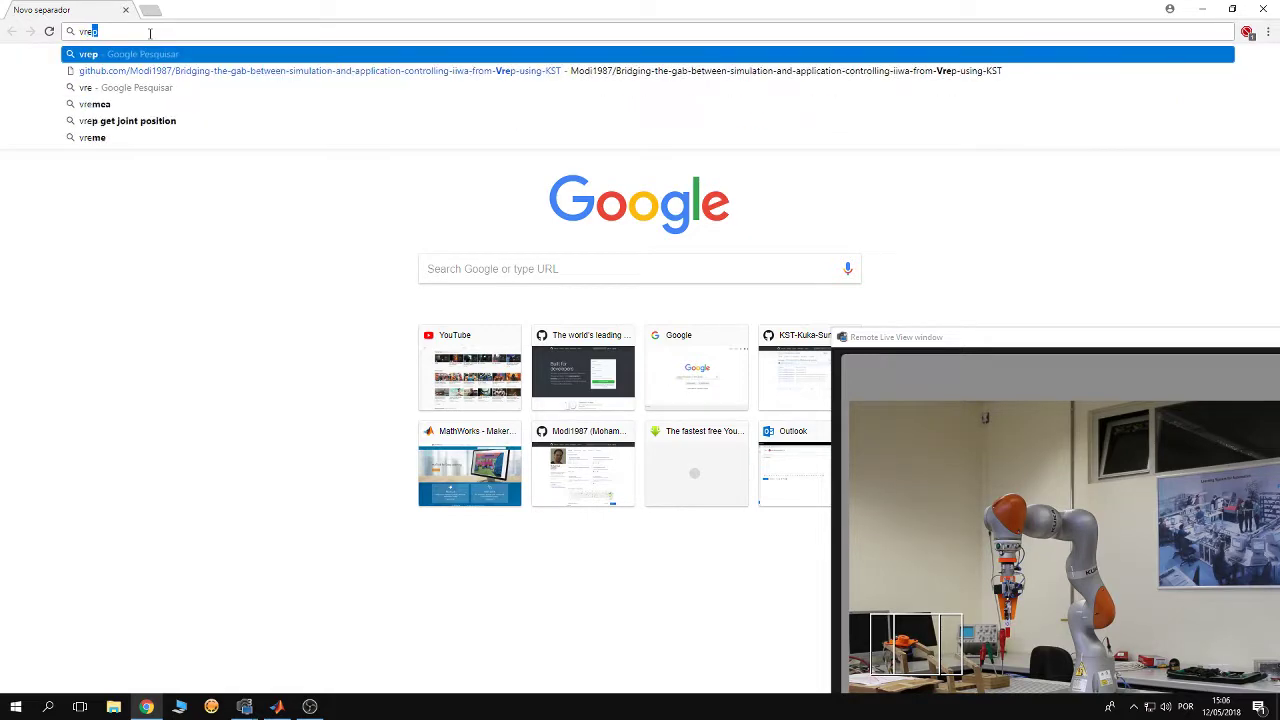
key("Return")
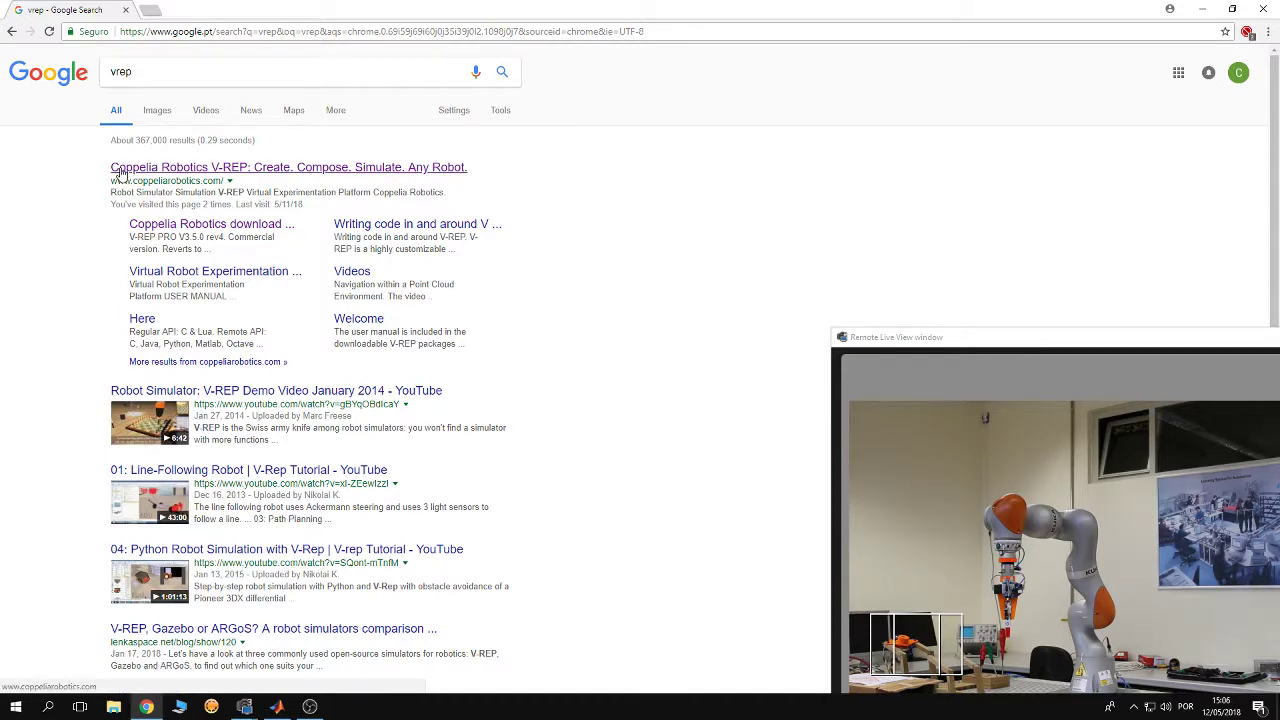
left_click(120, 172)
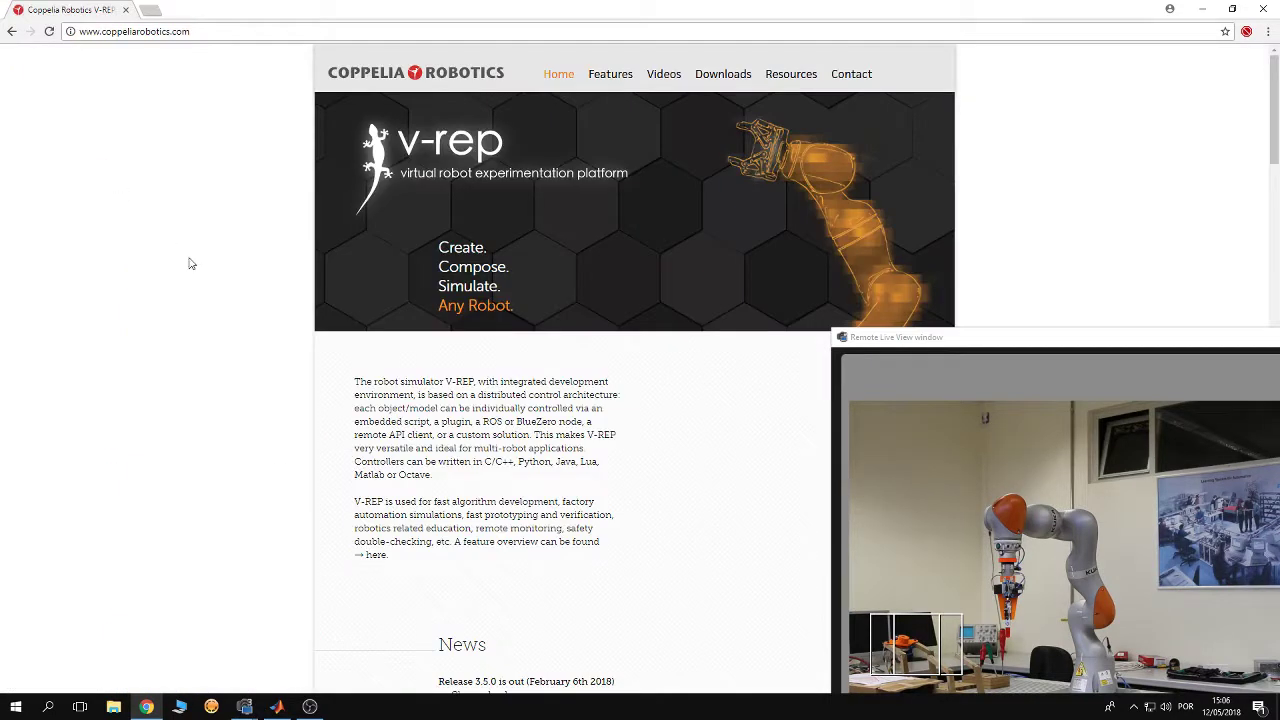
left_click(710, 85)
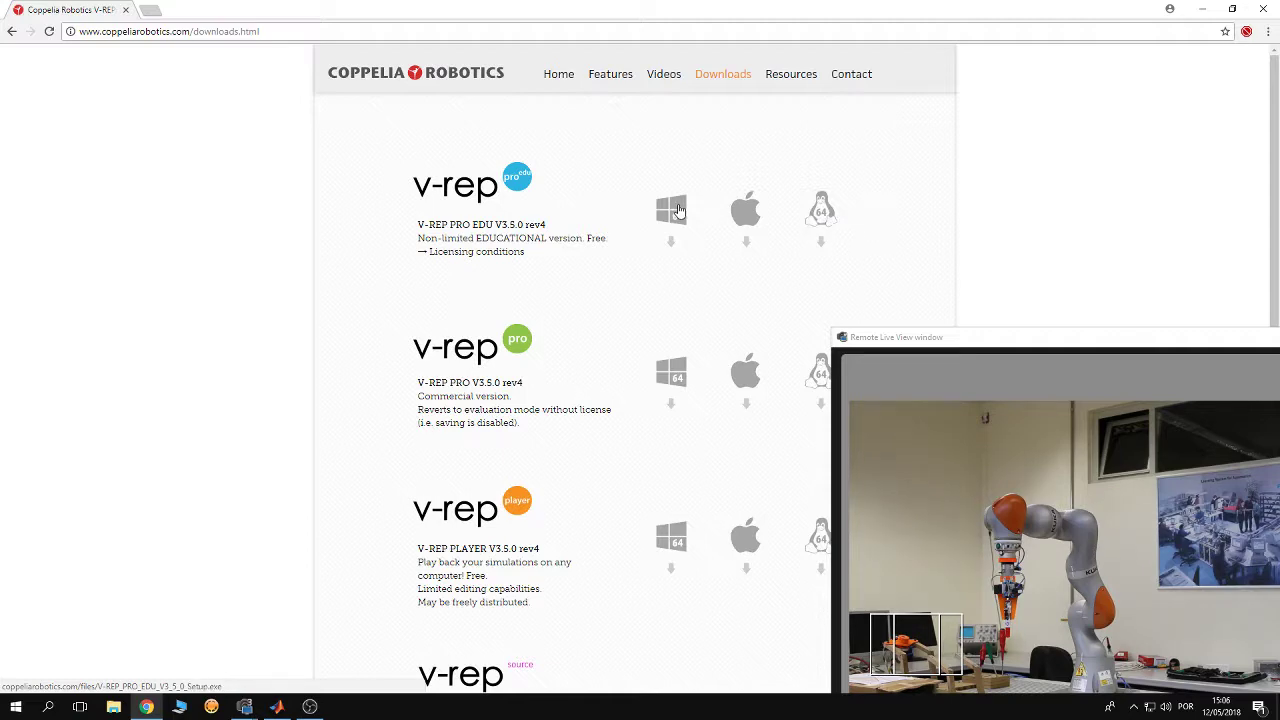
left_click(1263, 9)
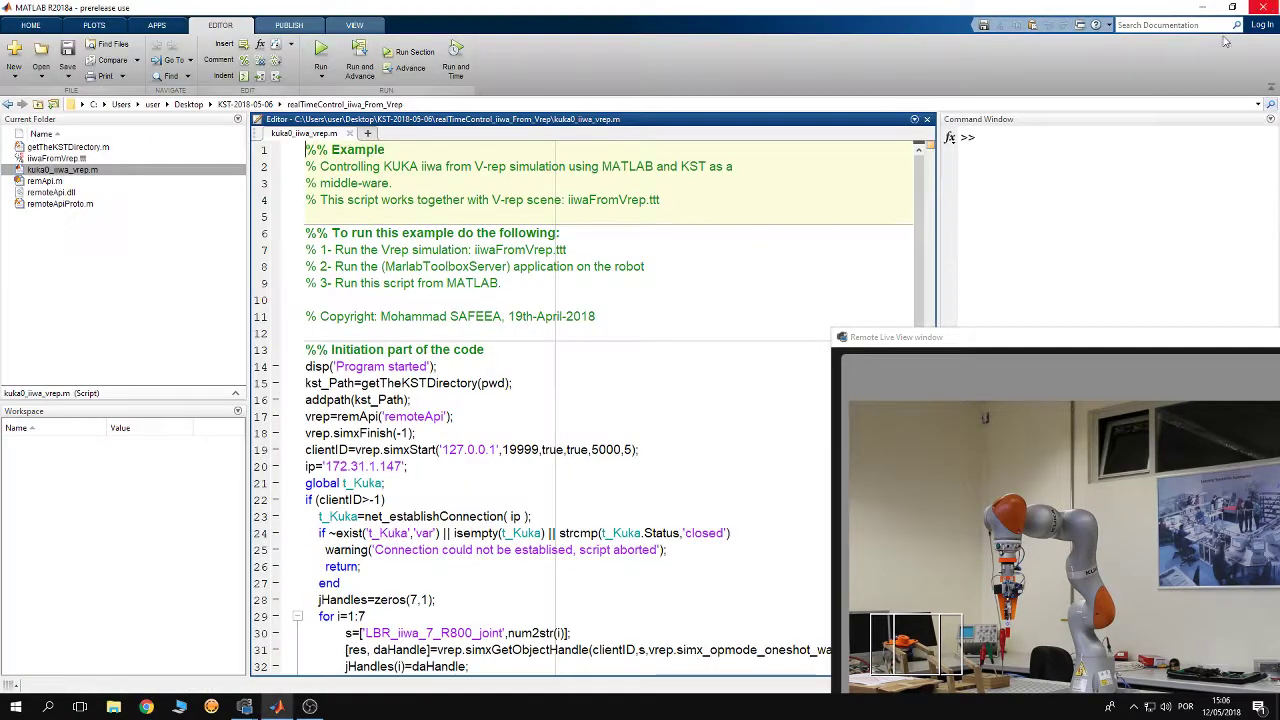
- Find "vrep" among the installed programs and launch V-REP PRO EDU
left_click(47, 706)
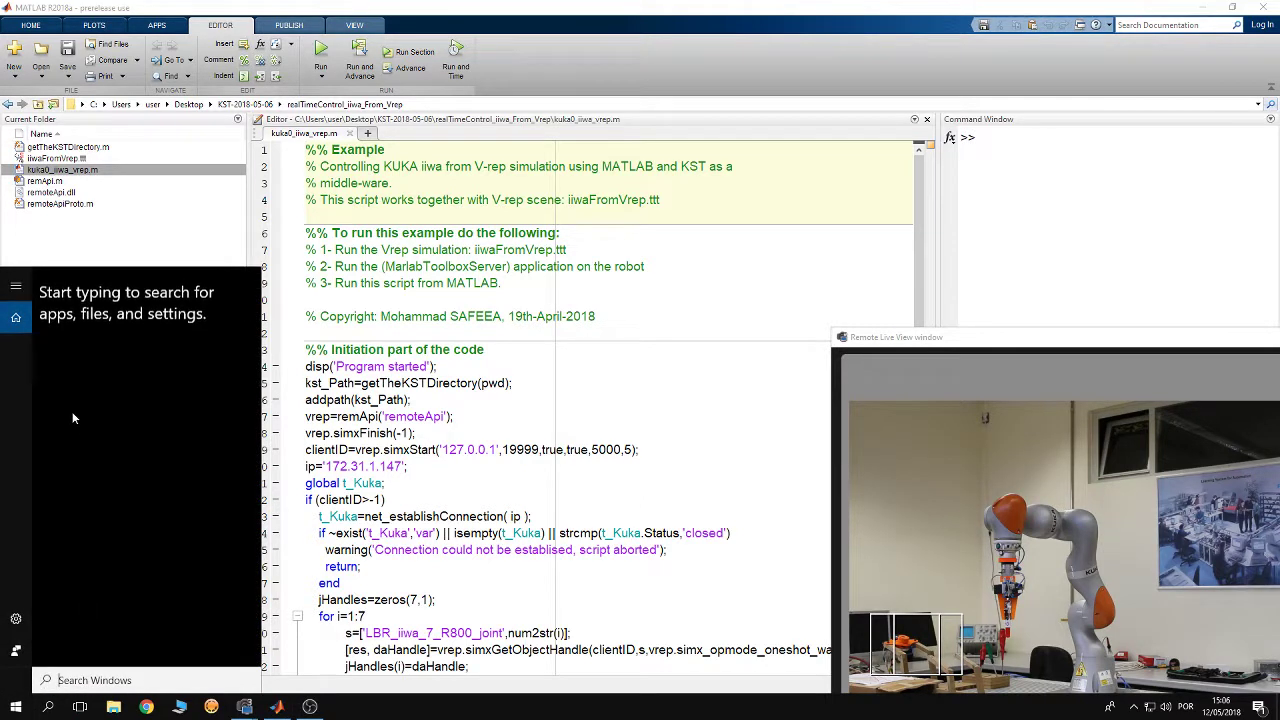
type("vrep")
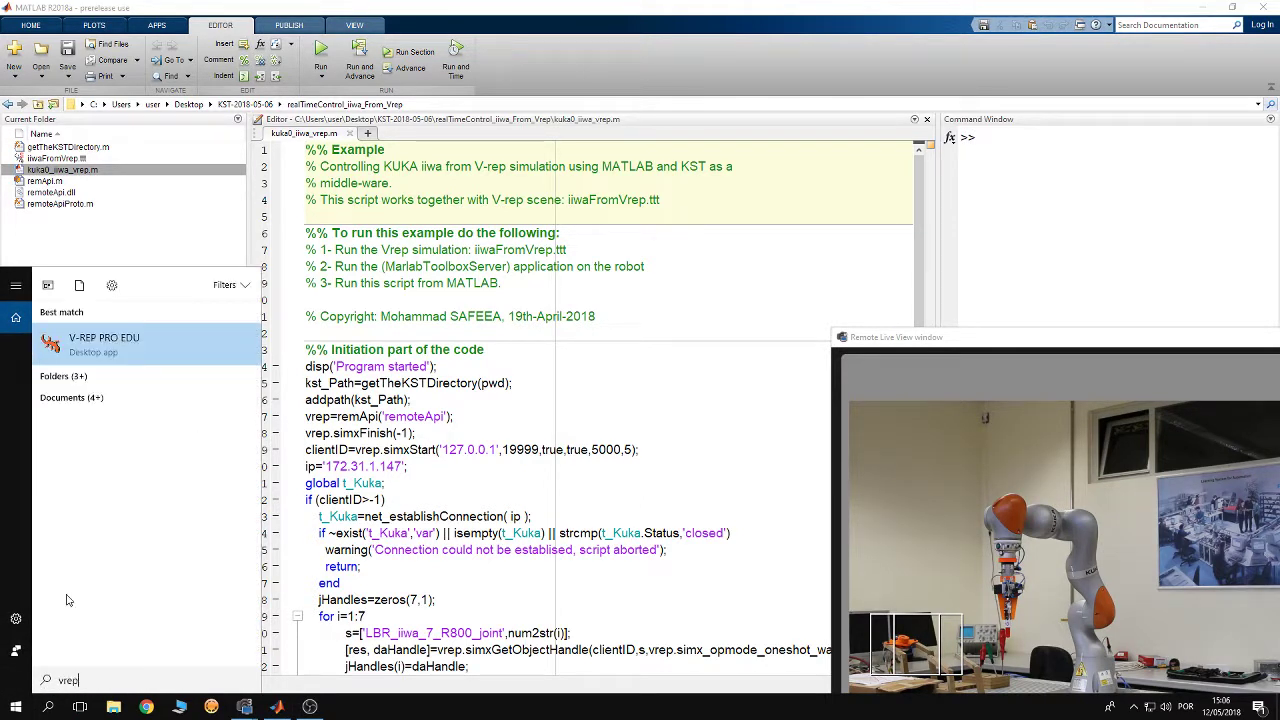
left_click(62, 345)
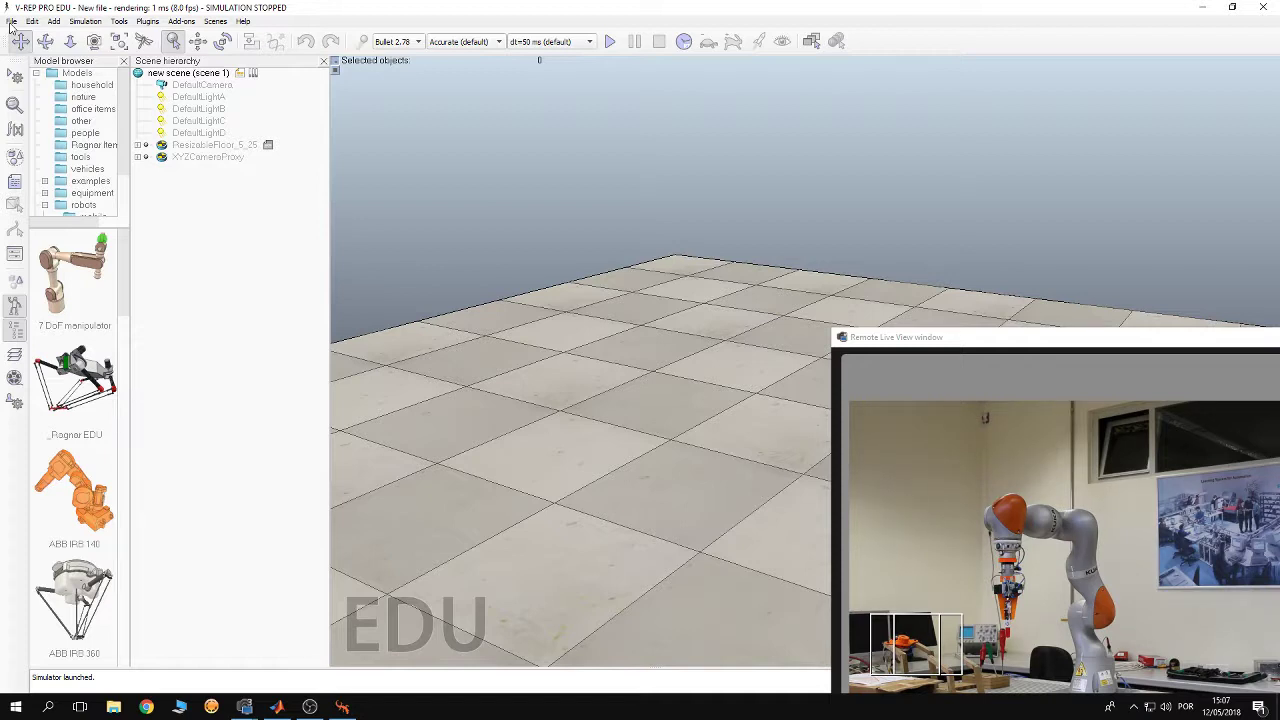
- Open the iiwaFromVrep.ttt scene from the realTimeControl_iiwa_From_Vrep folder inside KST-2018-05-06 on the Desktop
left_click(11, 21)
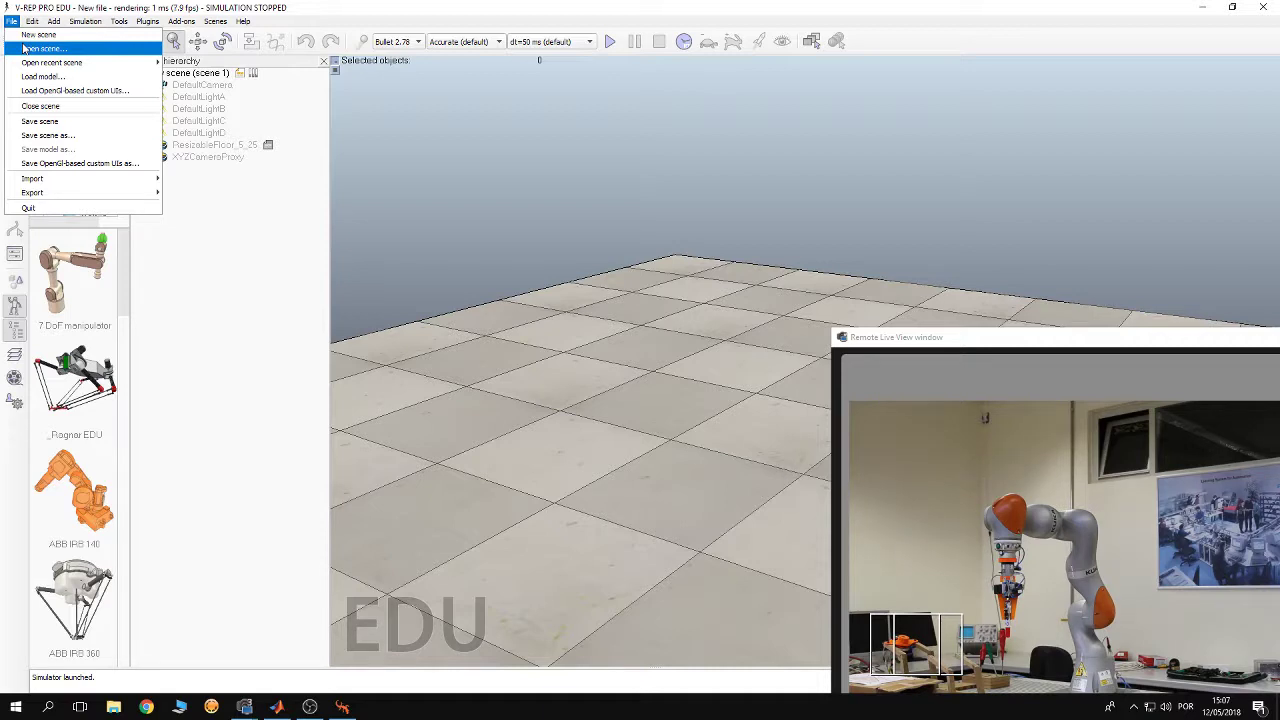
left_click(24, 48)
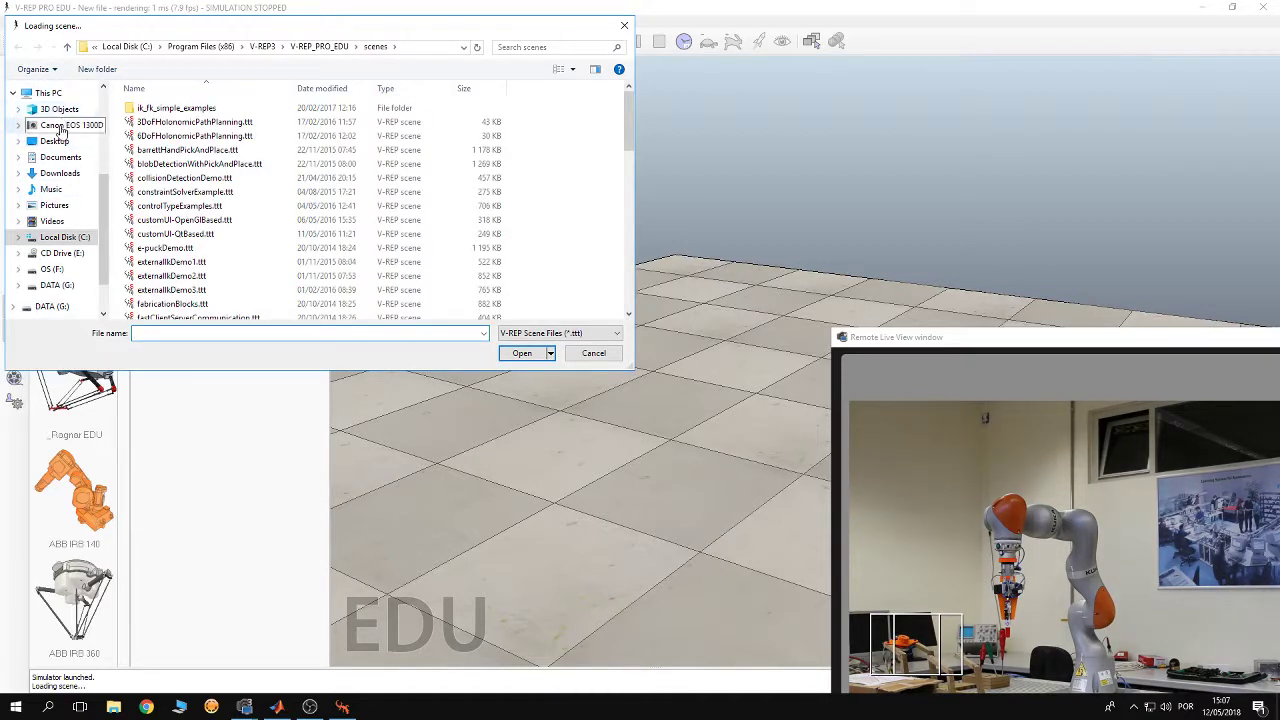
left_click(55, 141)
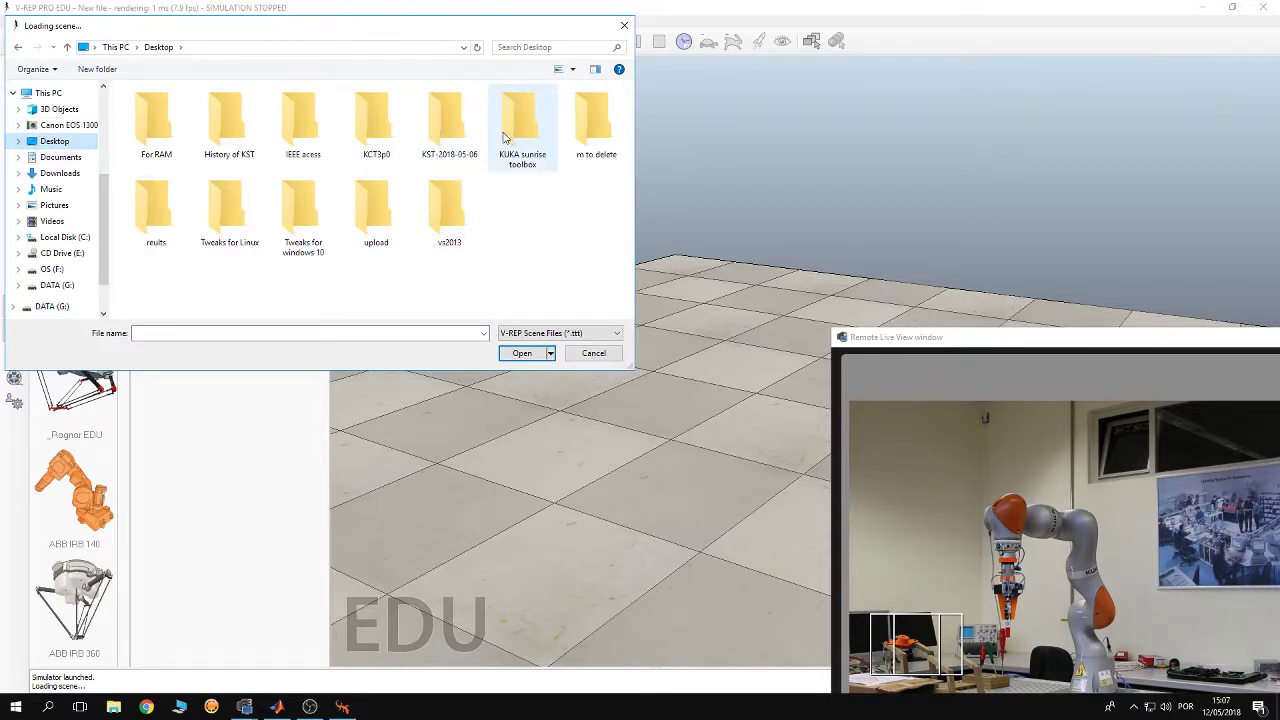
double_click(449, 125)
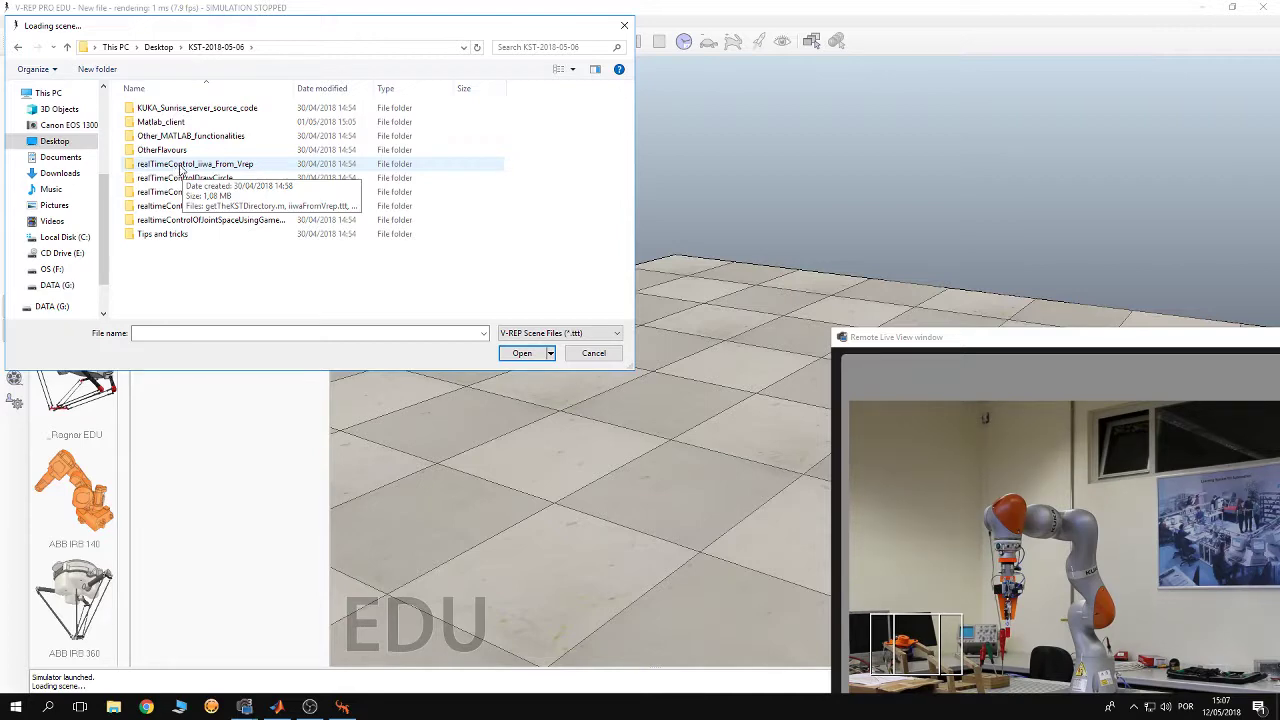
double_click(181, 164)
double_click(168, 108)
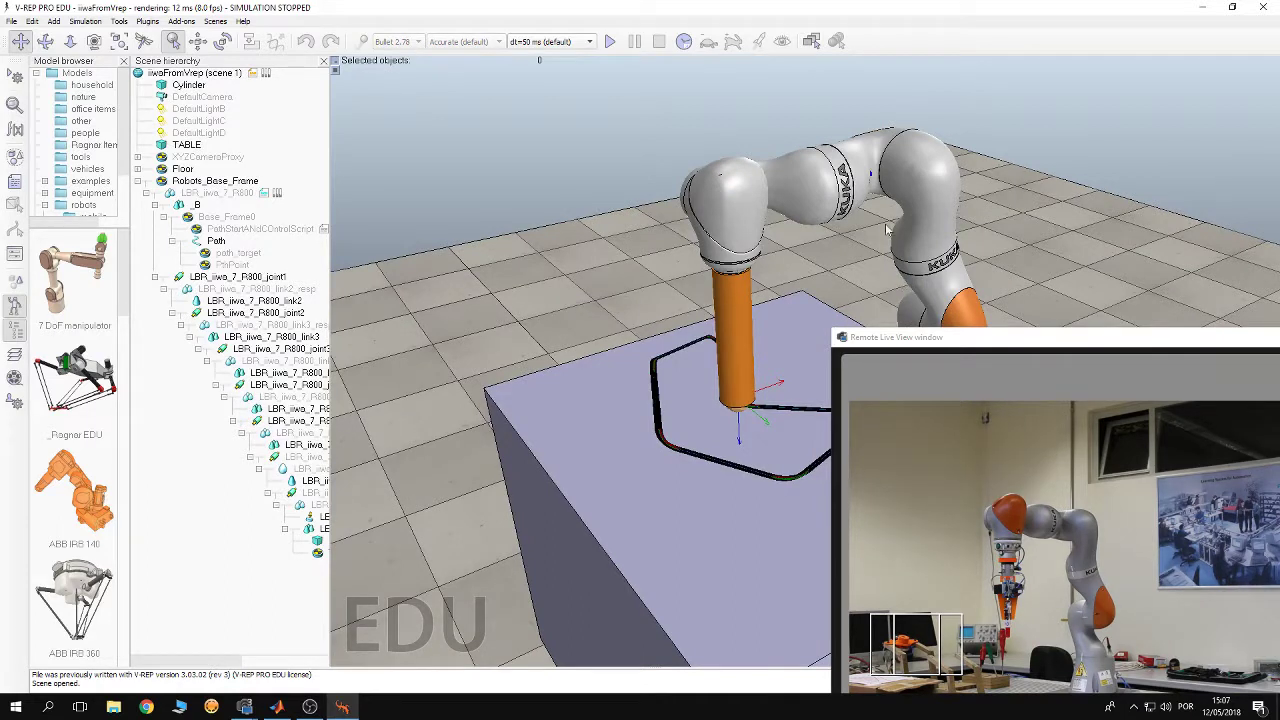
- Start the simulation of the iiwaFromVrep scene and pause it right away
left_click(19, 42)
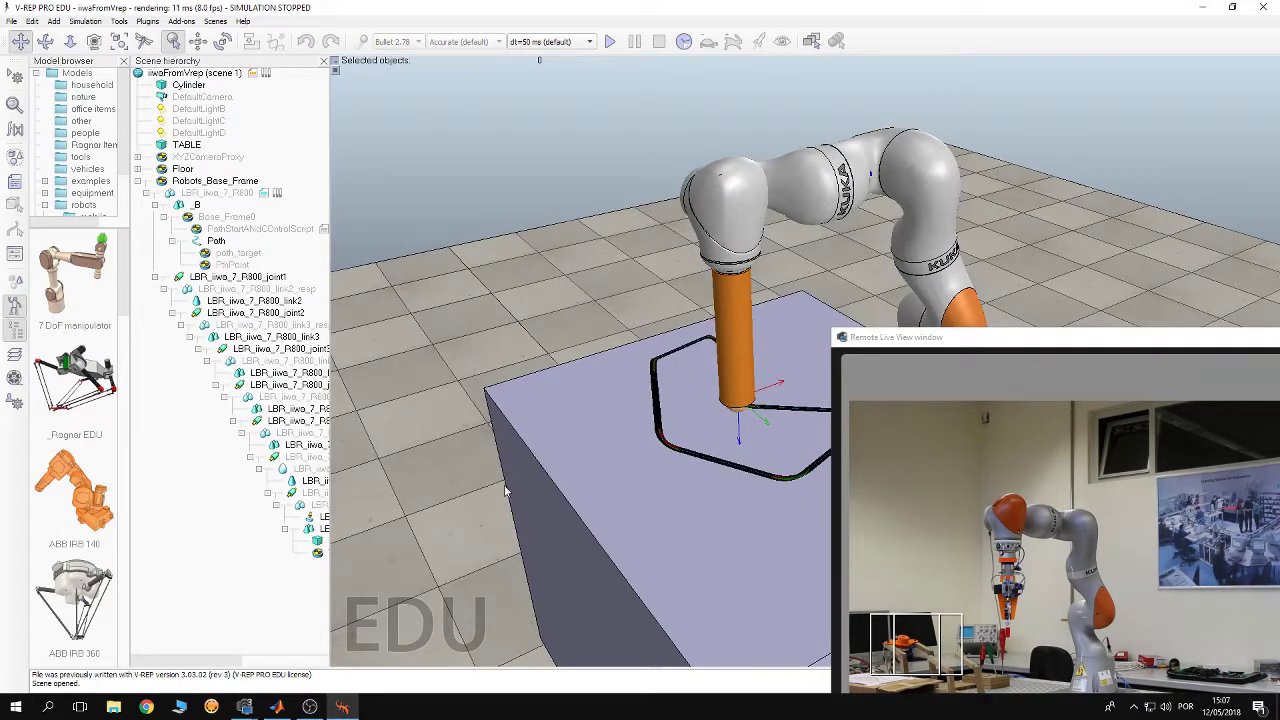
left_click_drag(500, 472, 430, 470)
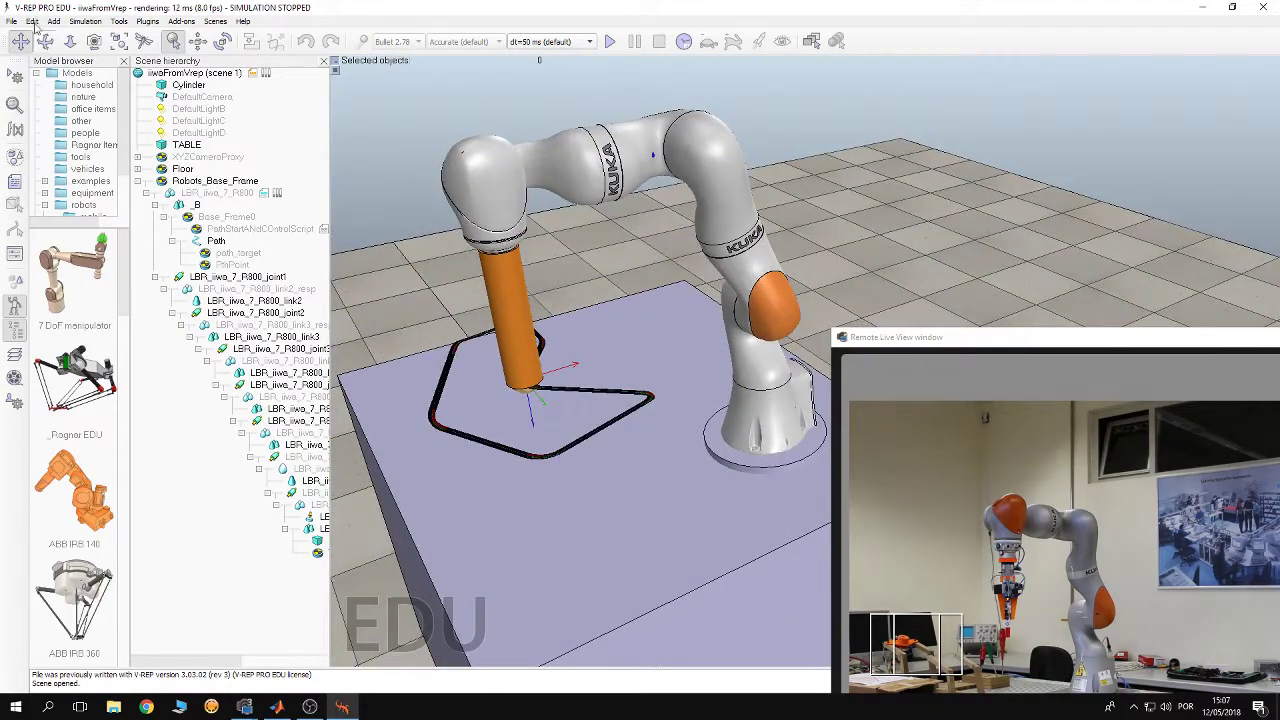
left_click(44, 42)
mouse_move(373, 410)
left_mouse_down()
mouse_move(458, 421)
mouse_move(380, 410)
left_mouse_up()
left_click(20, 42)
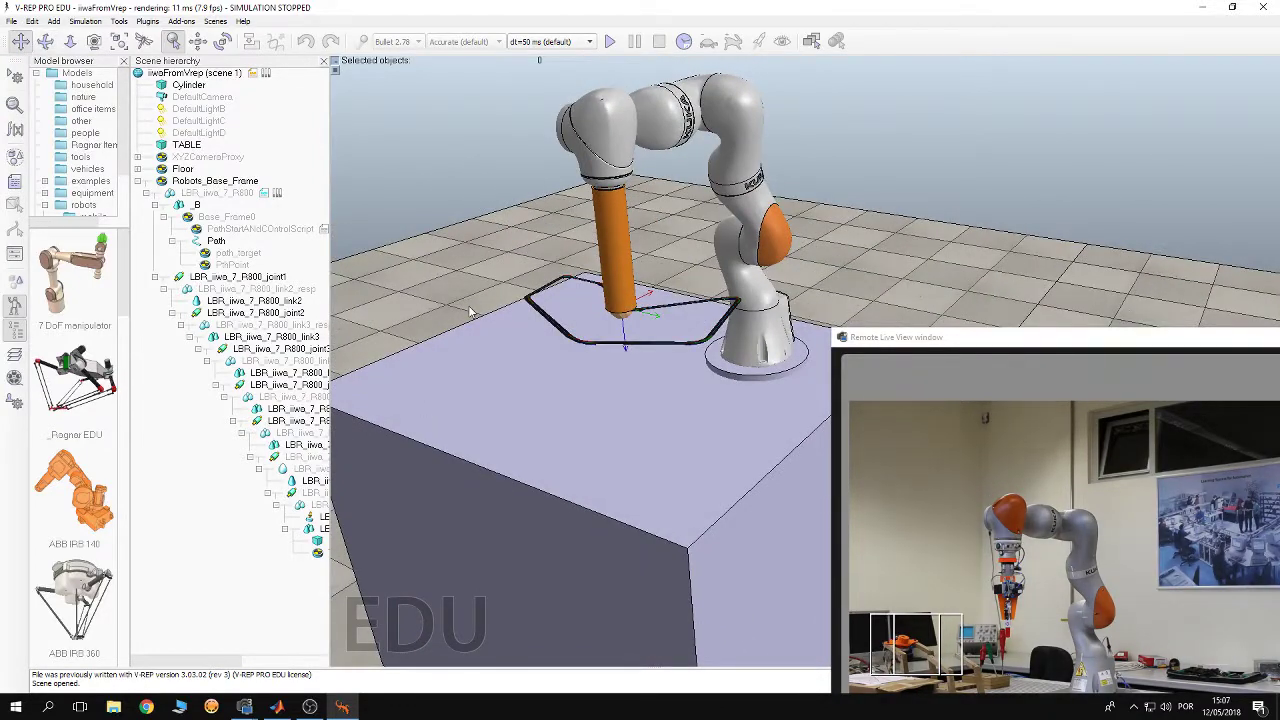
left_click_drag(430, 304, 443, 343)
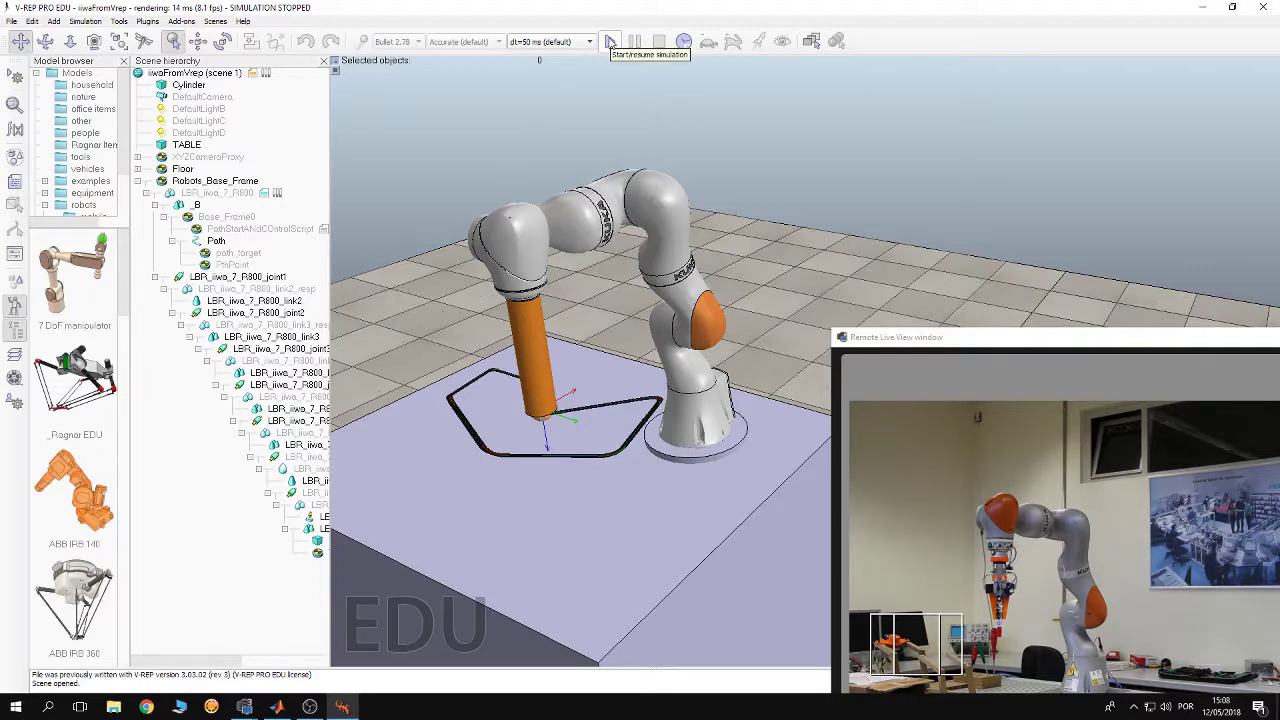
left_click(611, 44)
left_click(634, 41)
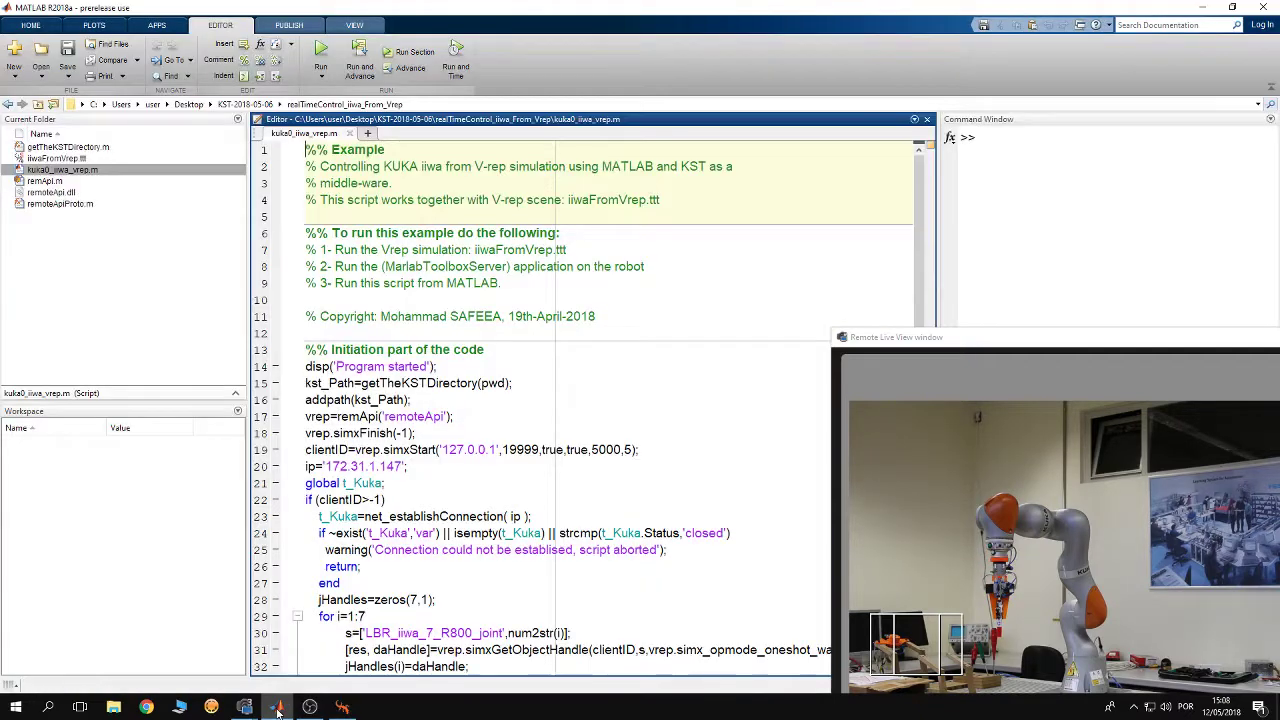
- Switch to MATLAB, run the kuka0_iiwa_vrep.m script, and return to the V-REP scene
left_click(277, 707)
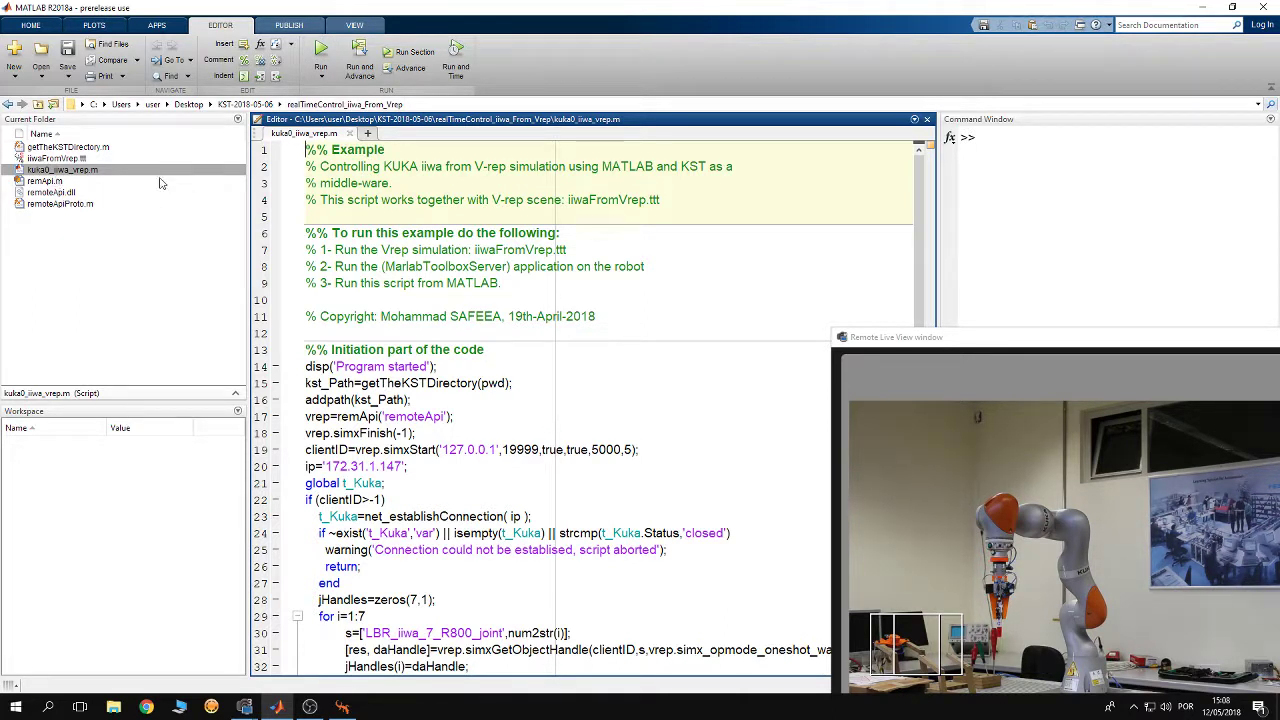
left_click(321, 55)
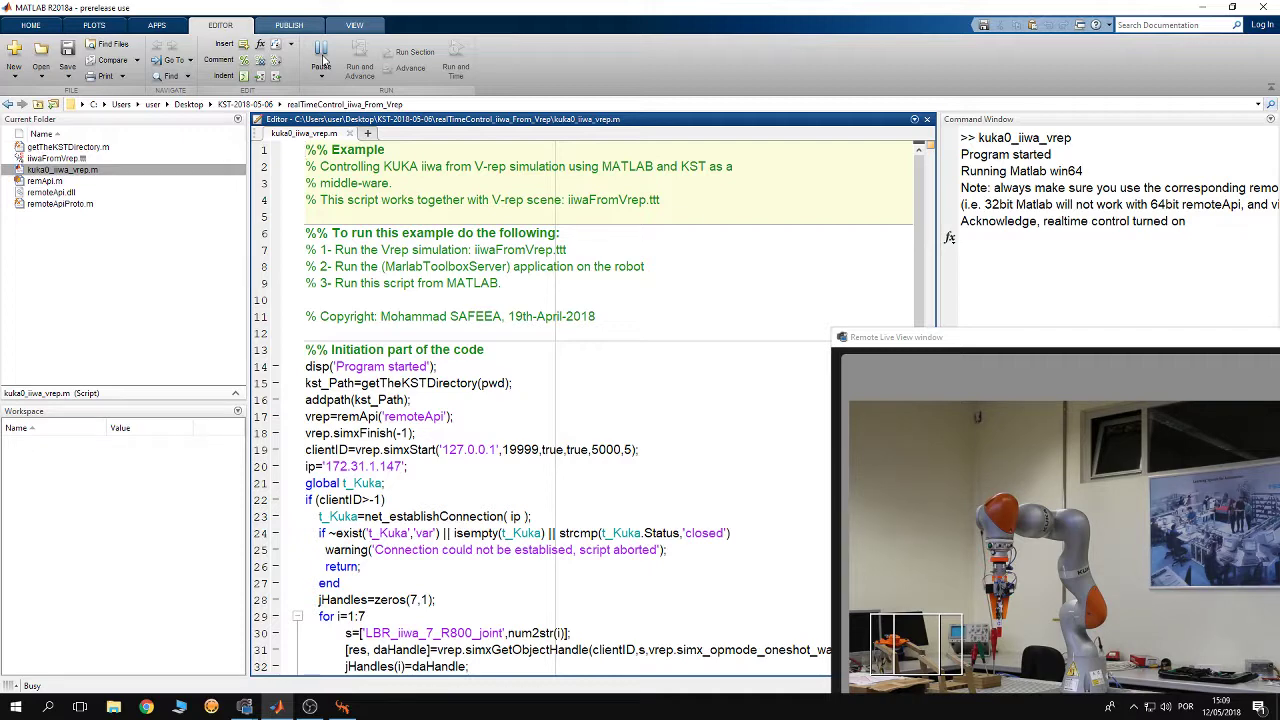
left_click(342, 707)
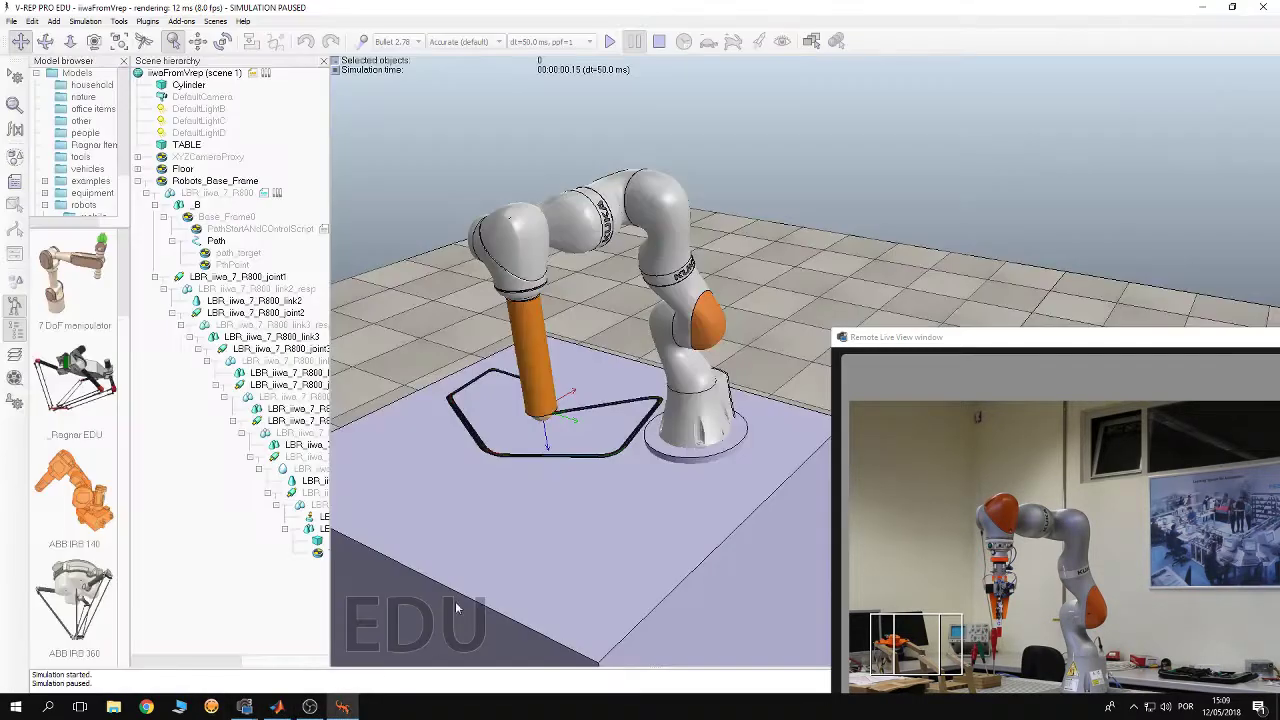